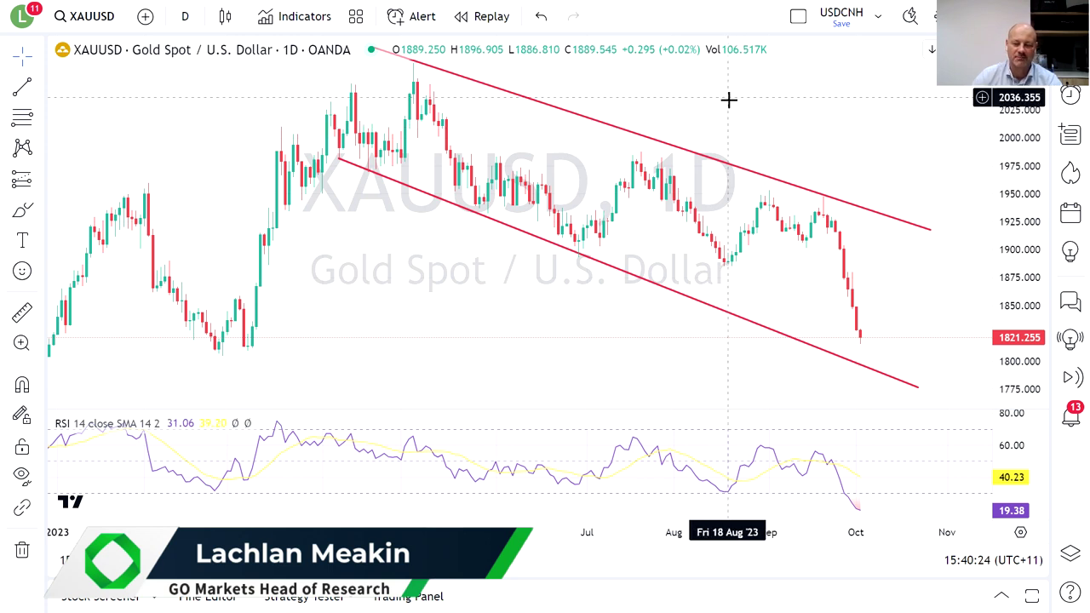
Draw a Fib retracement from the 1805.618 Feb 28 low to the 2070.297 May high
left_click_drag(684, 85, 661, 96)
left_click_drag(831, 111, 821, 151)
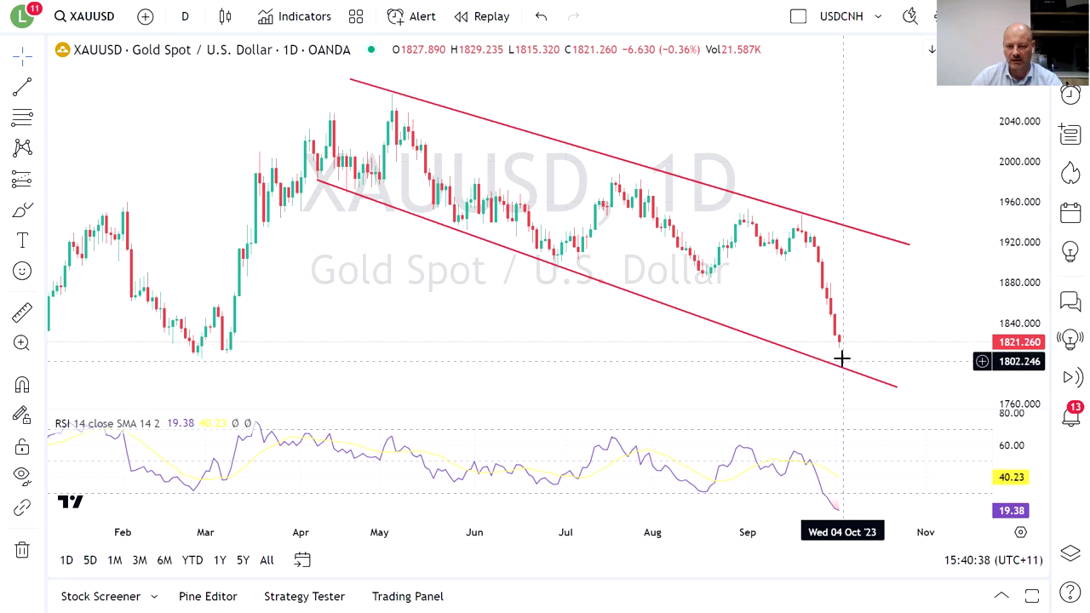
left_click_drag(551, 357, 573, 358)
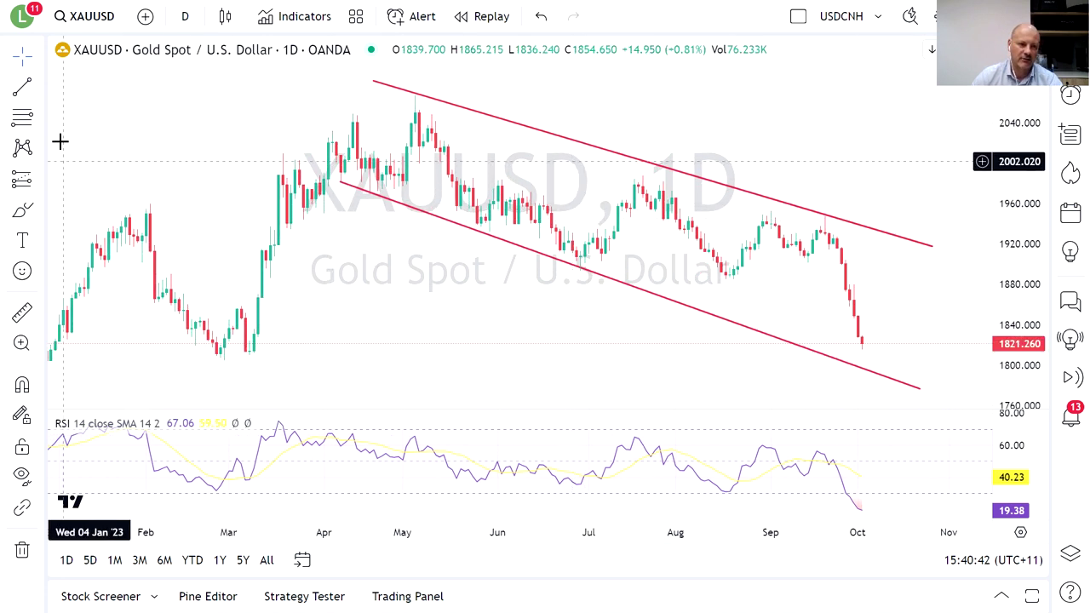
left_click(22, 119)
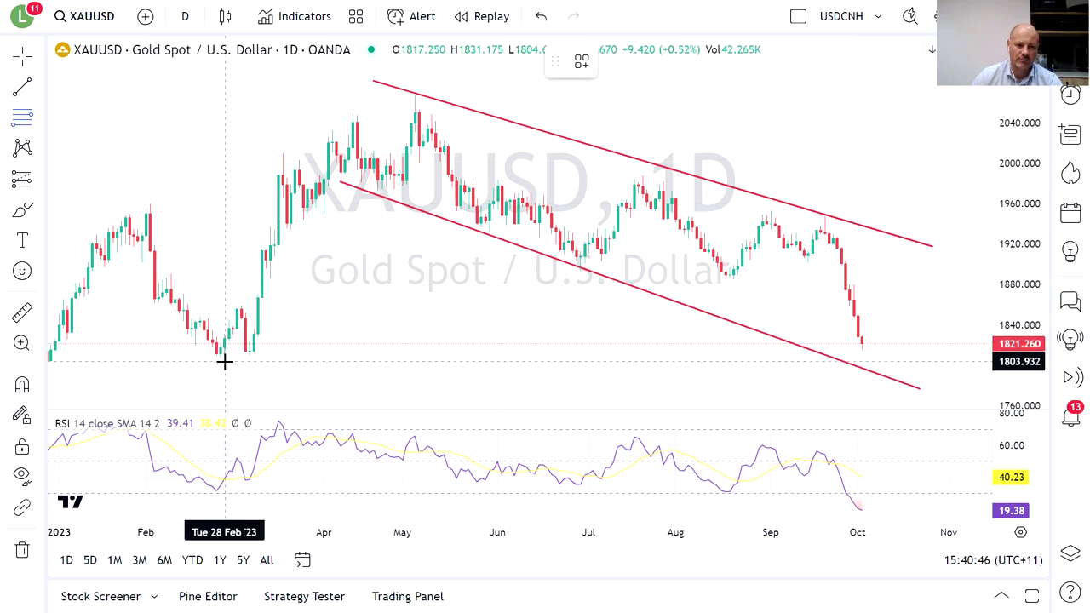
left_click(224, 361)
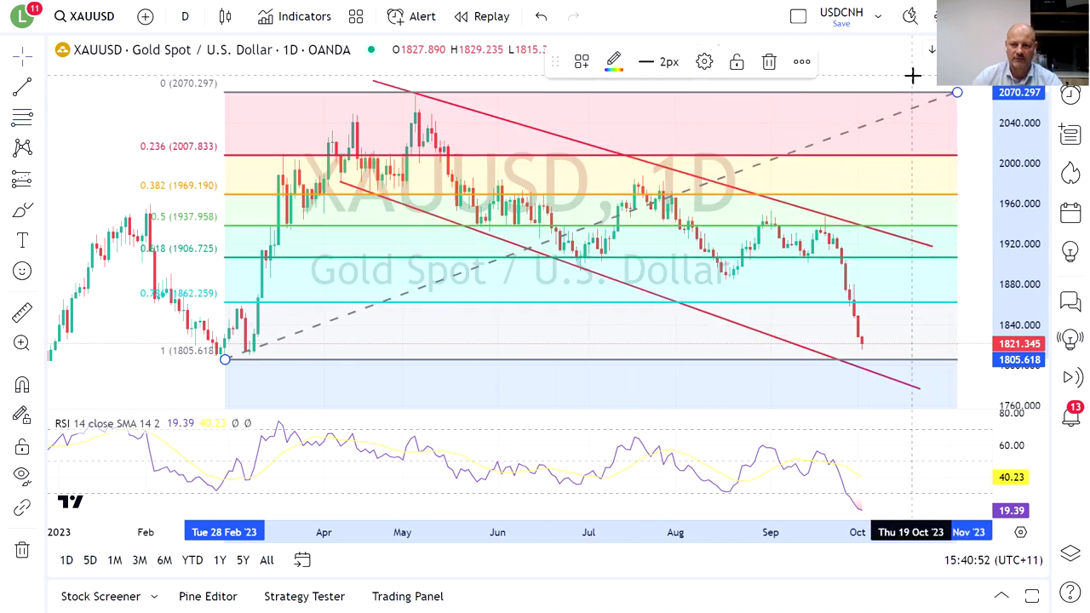
left_click(696, 275)
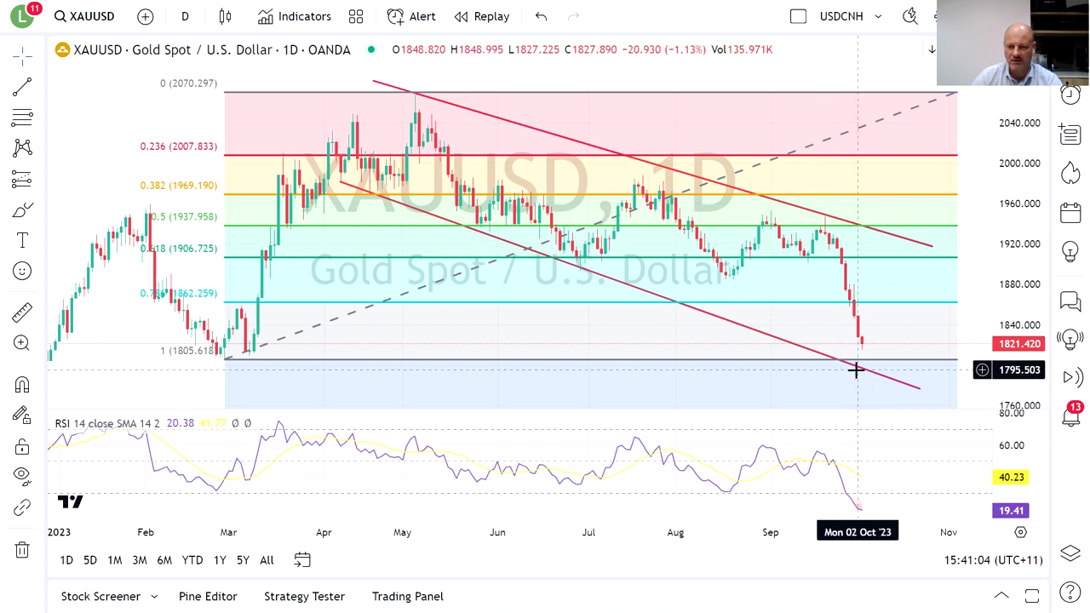
left_click_drag(967, 321, 962, 280)
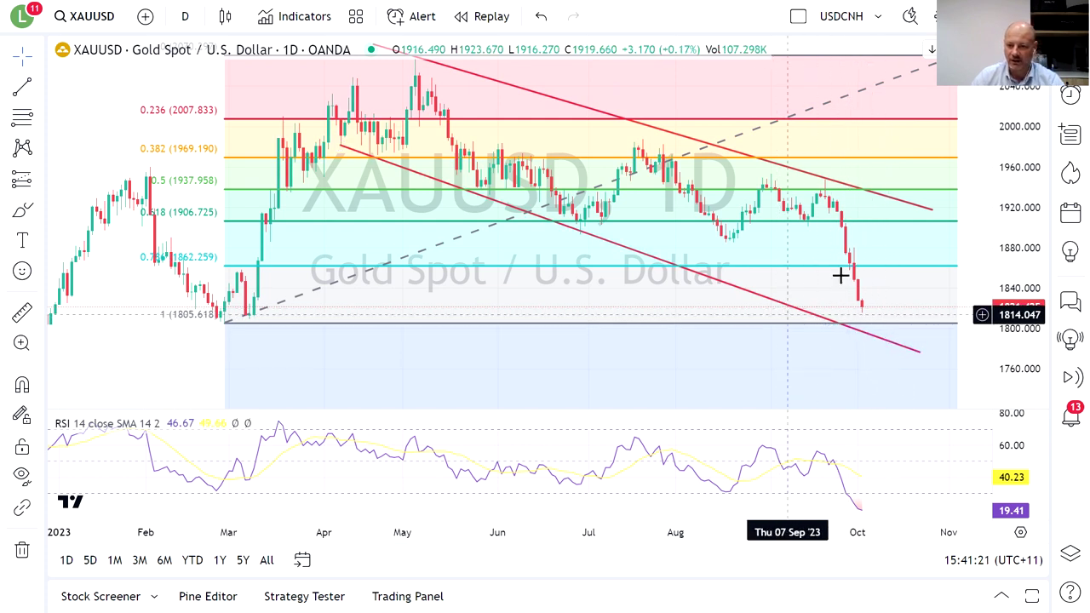
scroll(869, 258, "right", 2)
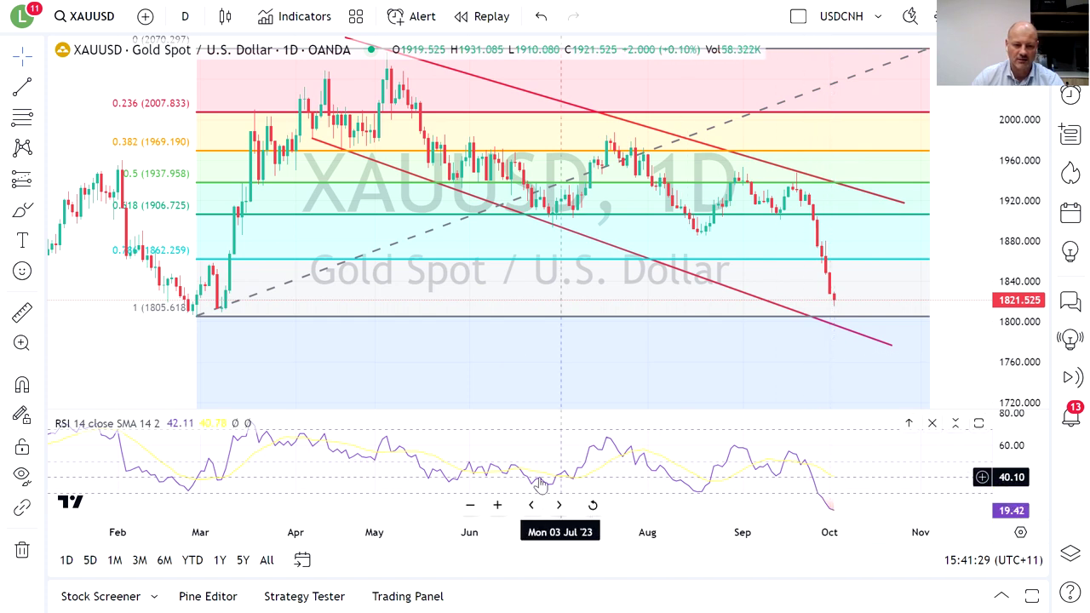
left_click_drag(331, 499, 802, 459)
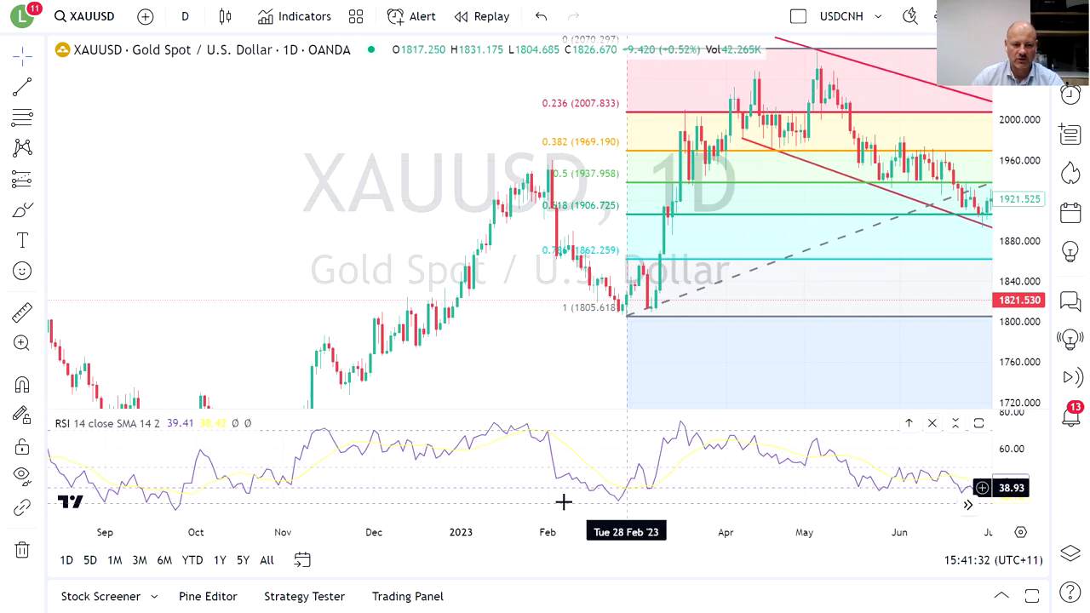
left_click_drag(394, 495, 568, 479)
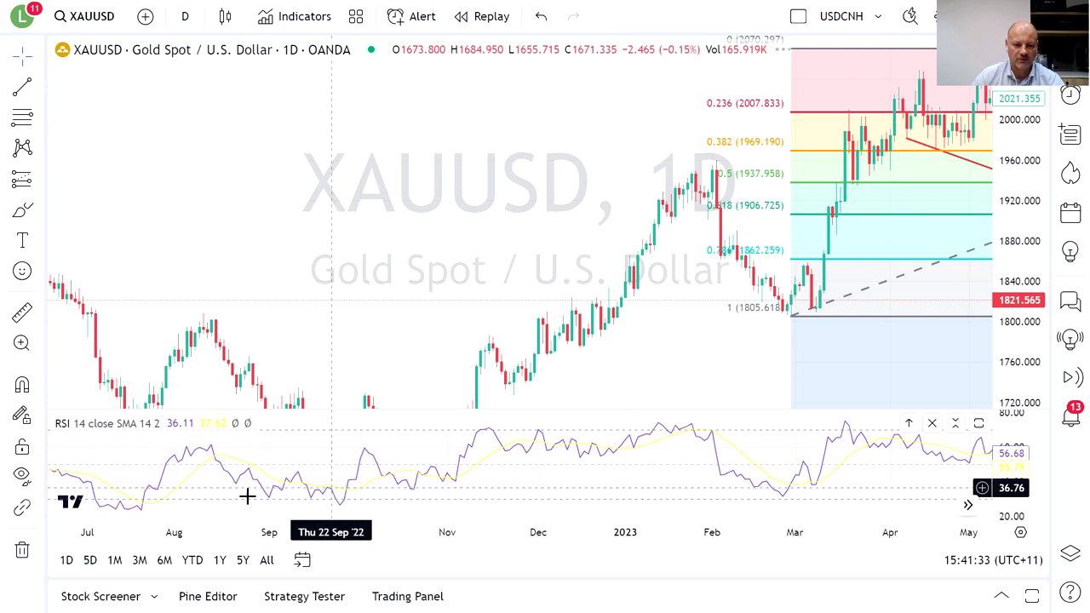
left_click_drag(781, 458, 727, 458)
left_click_drag(135, 471, 401, 470)
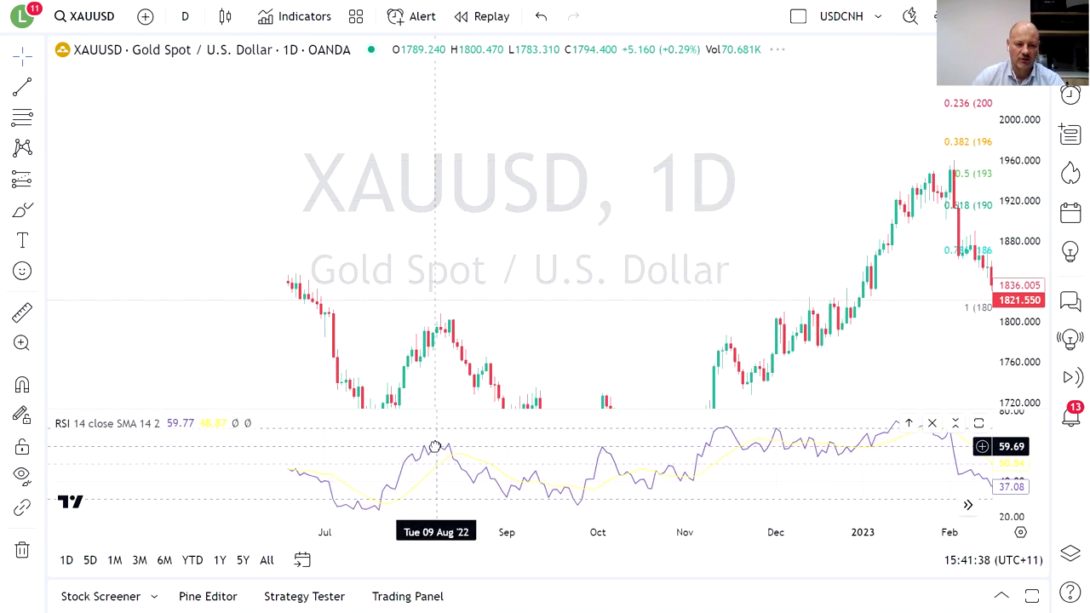
left_click_drag(388, 349, 381, 257)
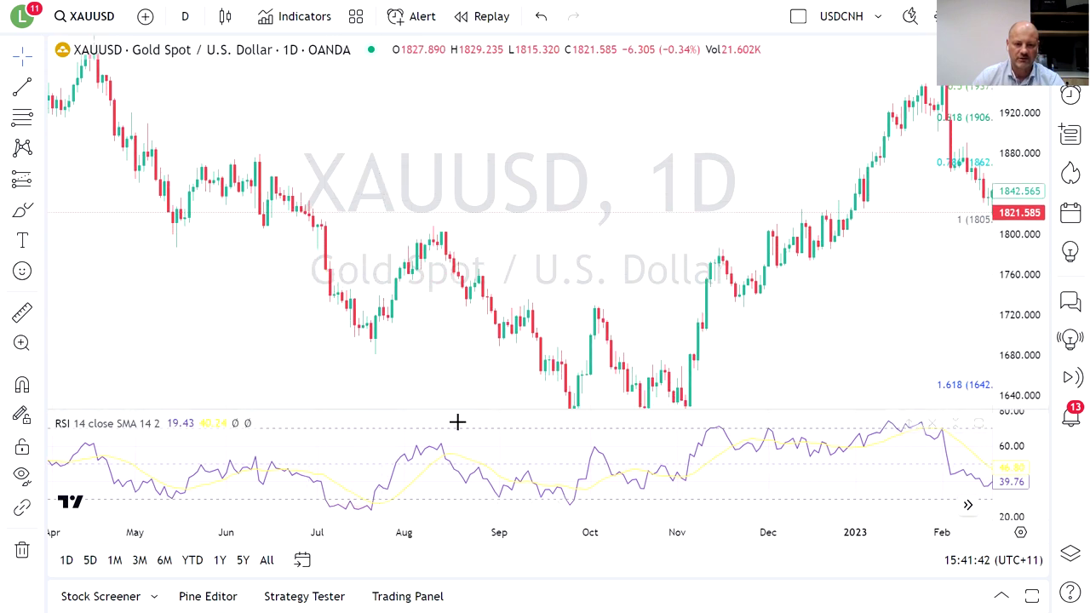
left_click_drag(706, 299, 457, 358)
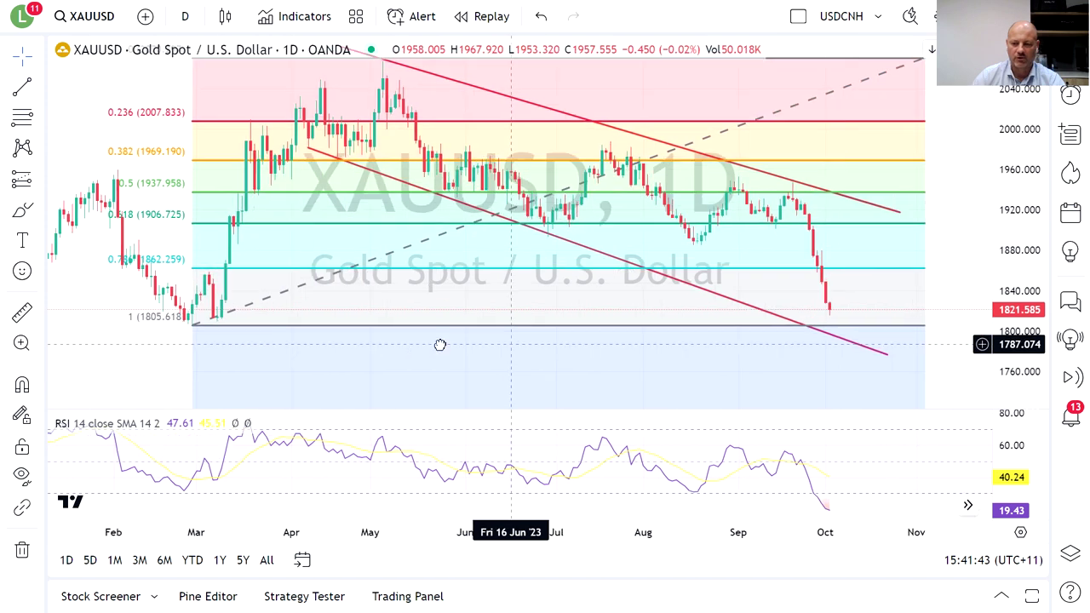
left_click_drag(898, 336, 946, 344)
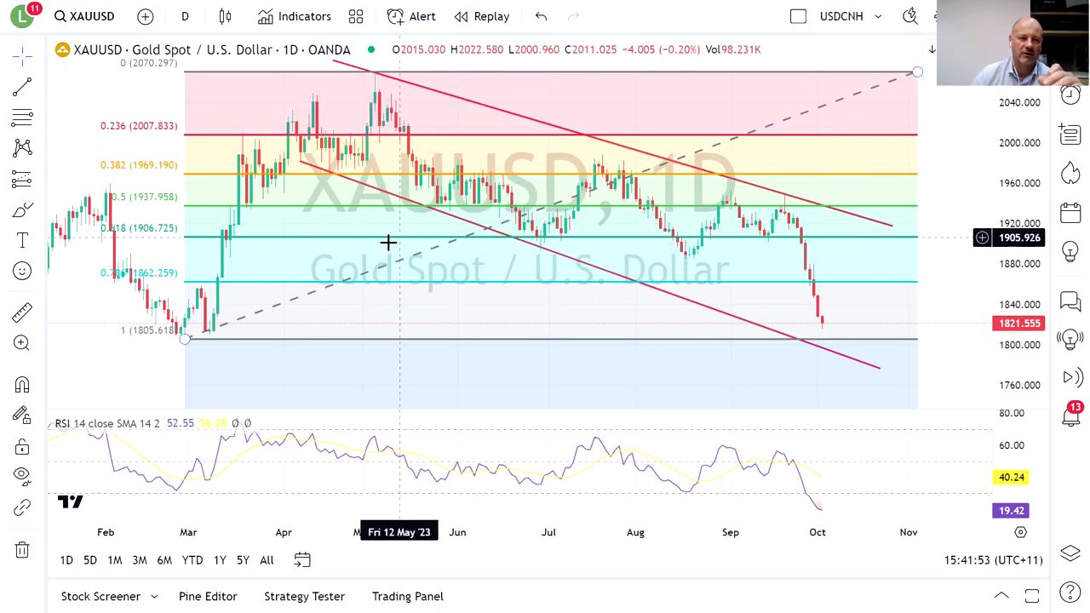
Add the US10Y Treasury yield as a comparison series on the gold chart
left_click(157, 21)
type("US10Y")
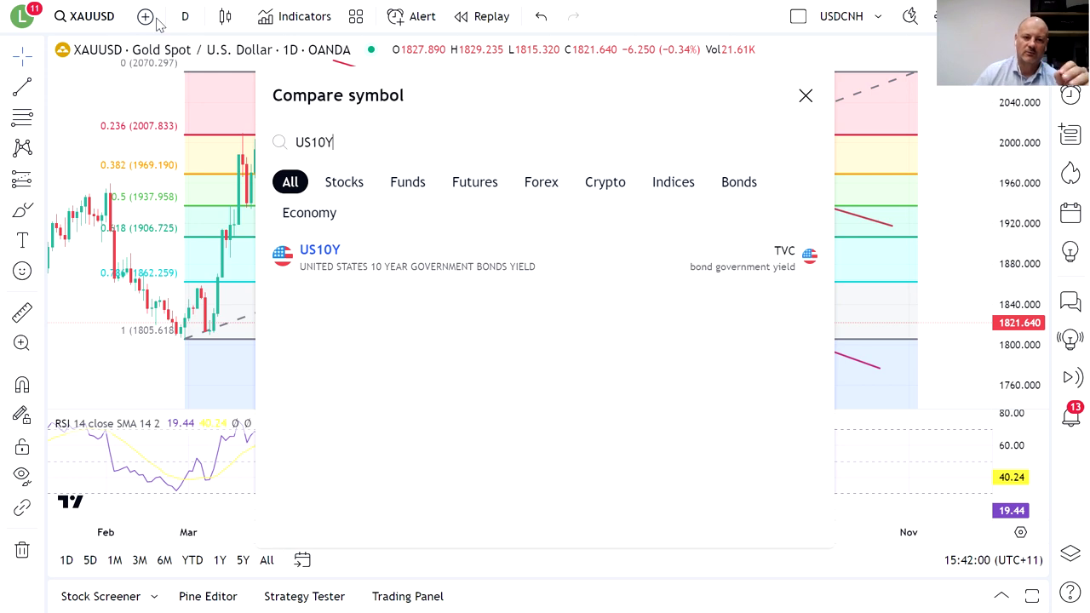
left_click(362, 269)
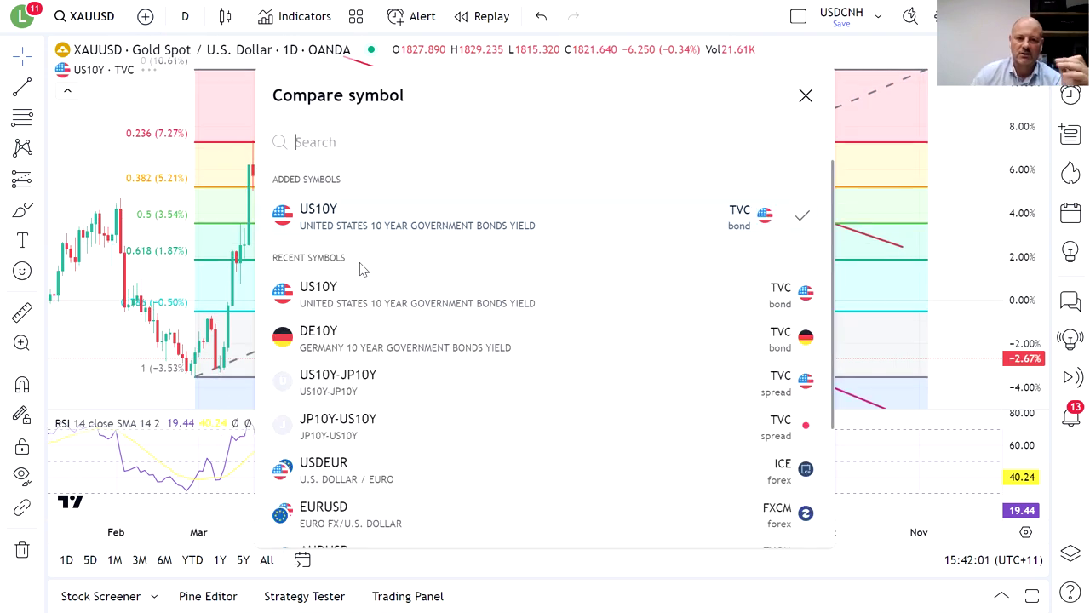
left_click(805, 97)
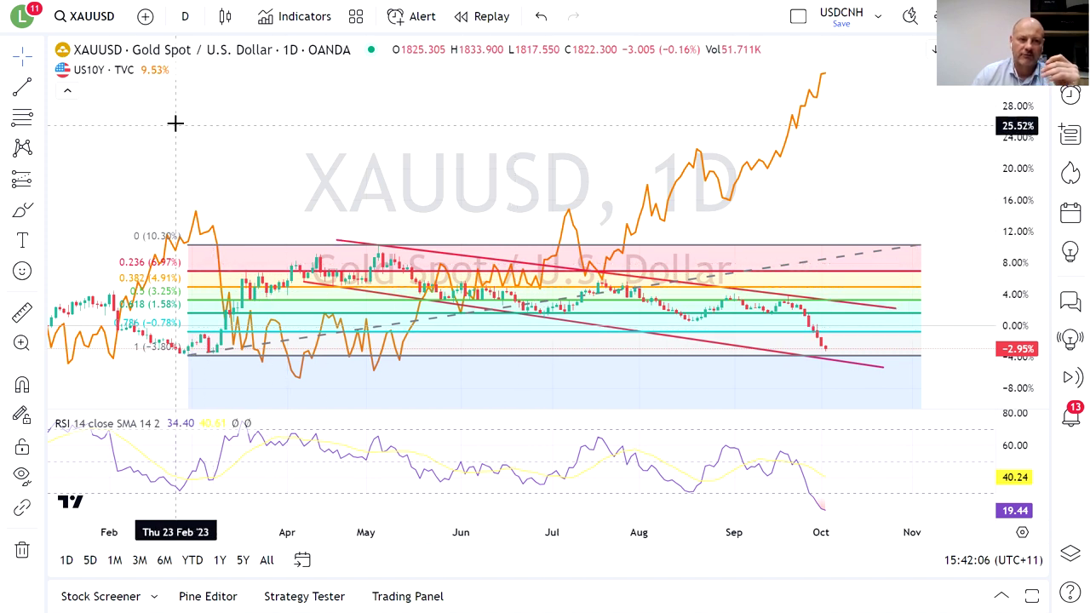
Pin the US10Y line to a new left scale via its legend menu
left_click(221, 71)
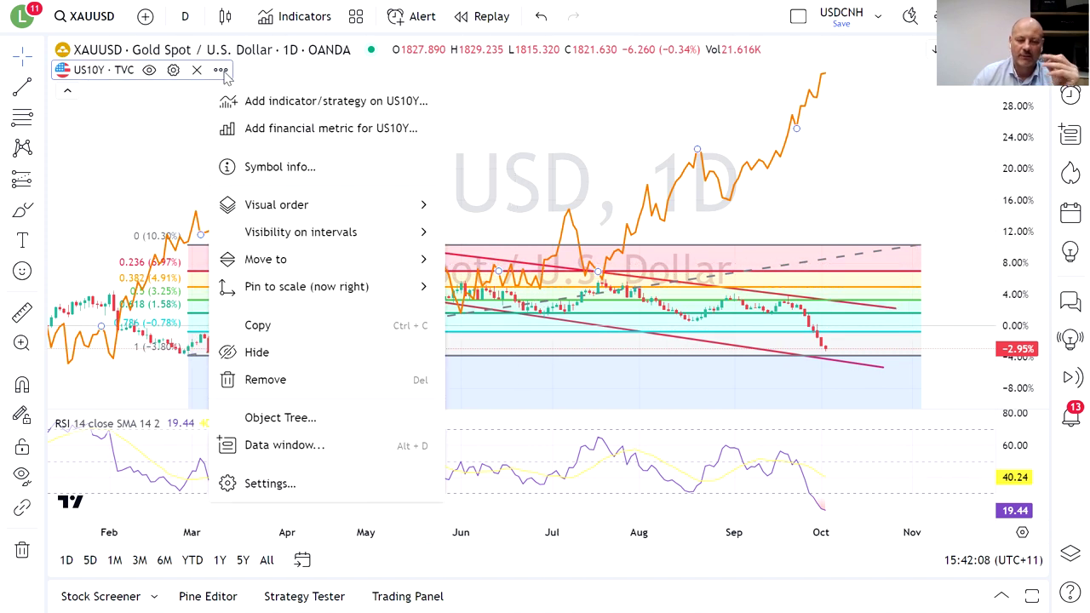
mouse_move(314, 202)
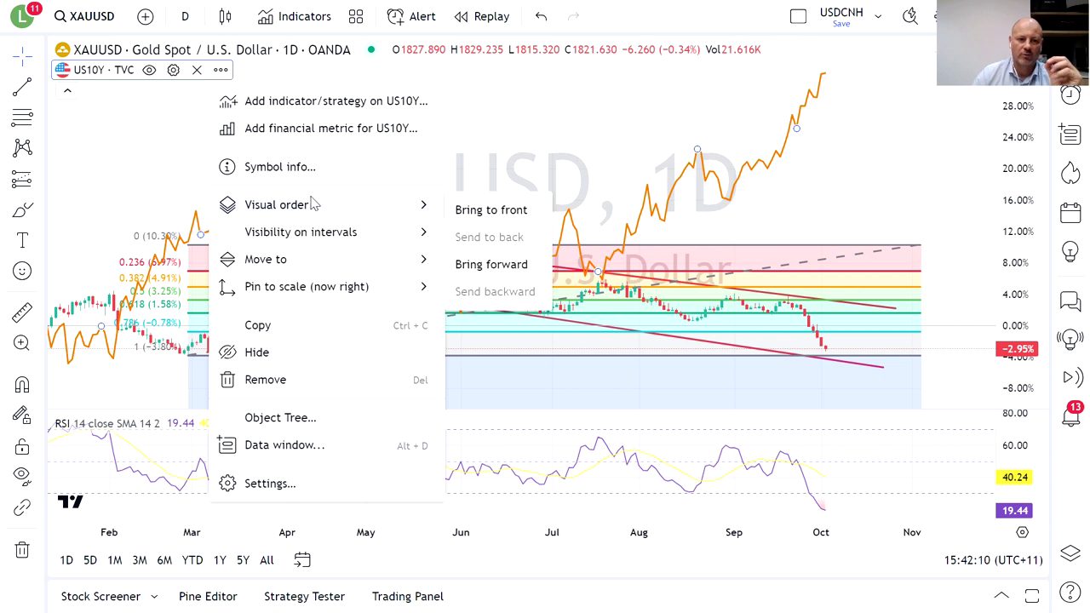
mouse_move(358, 298)
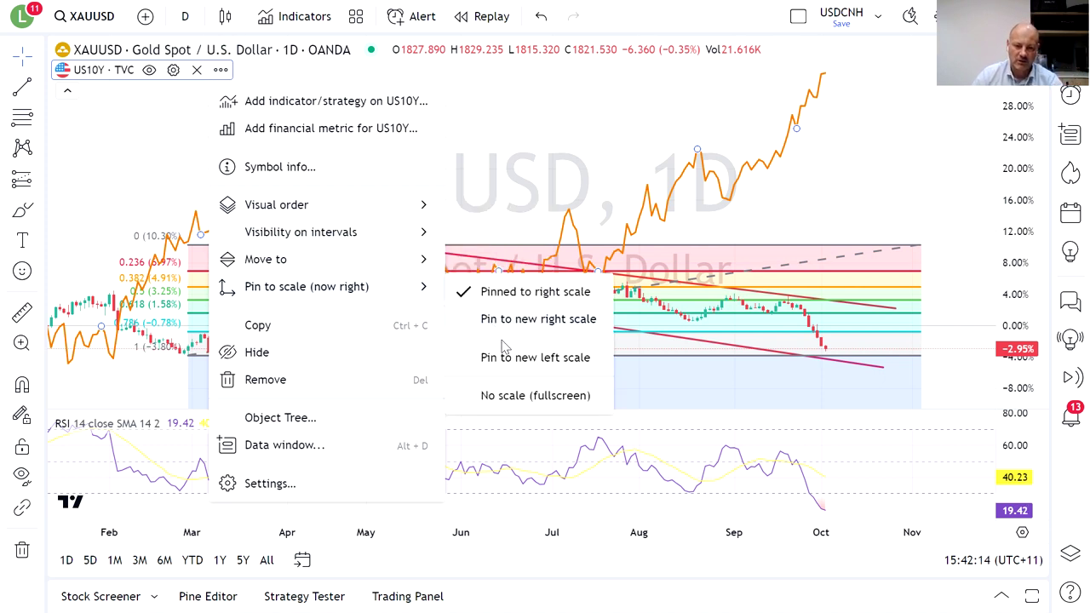
left_click(524, 363)
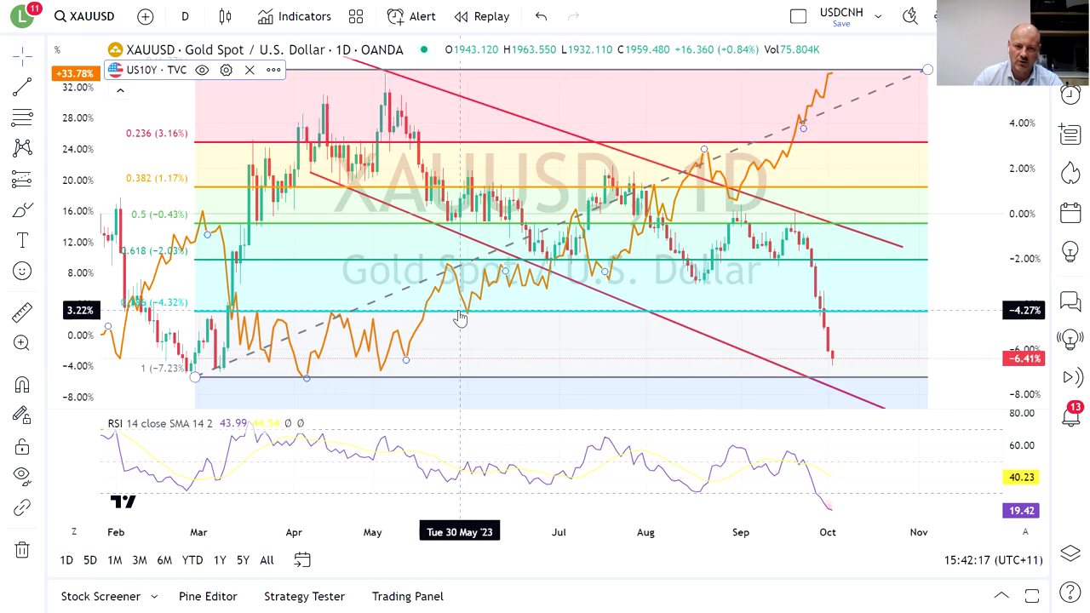
Set both the gold and US10Y scales to Regular values, and invert the US10Y yield scale
right_click(1029, 188)
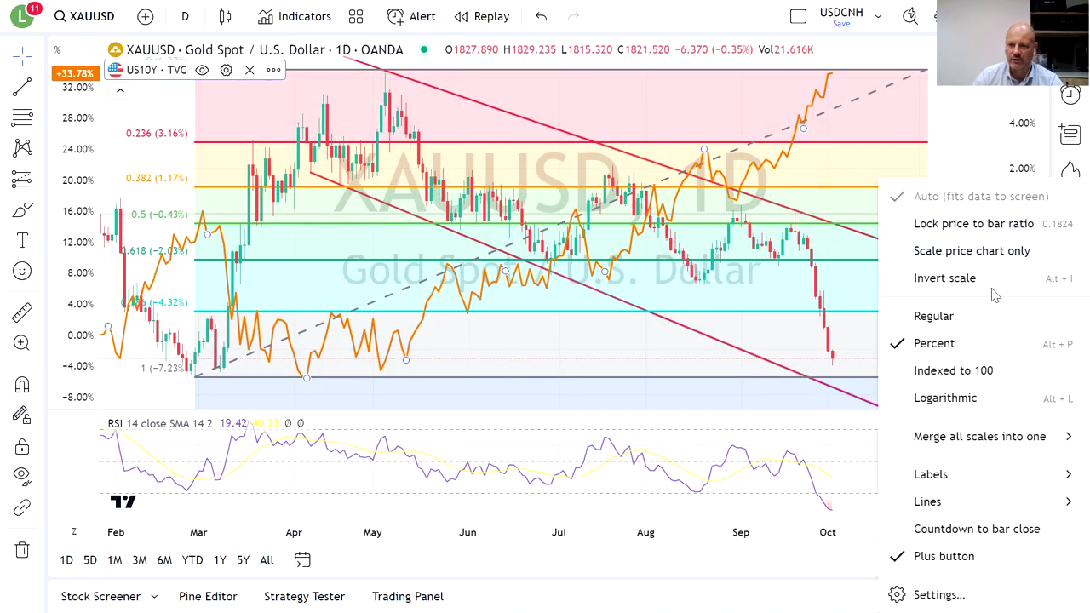
left_click(960, 324)
right_click(71, 253)
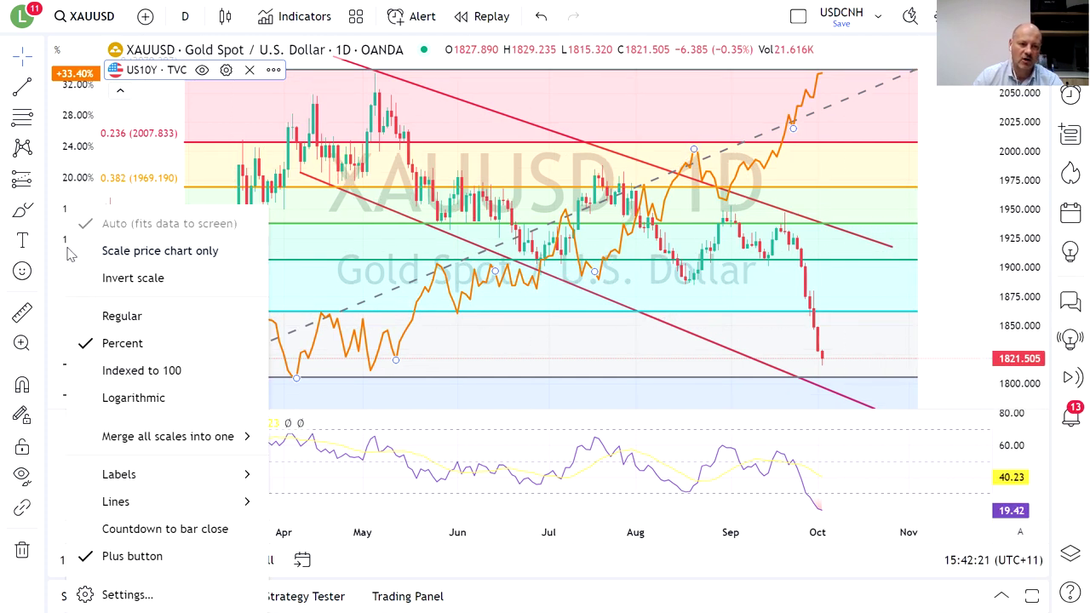
left_click(122, 316)
right_click(70, 258)
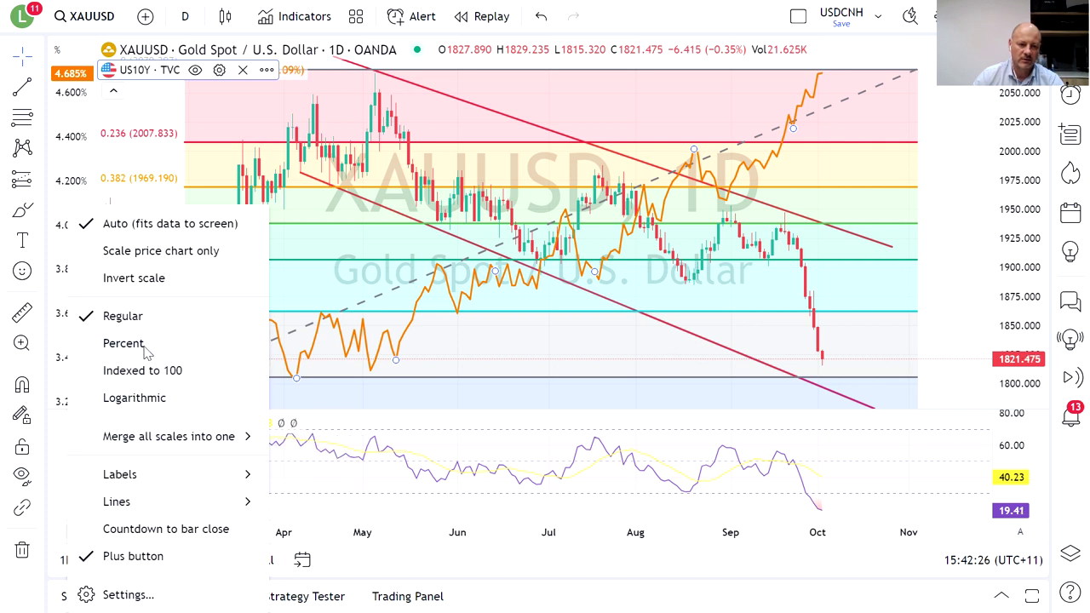
left_click(143, 279)
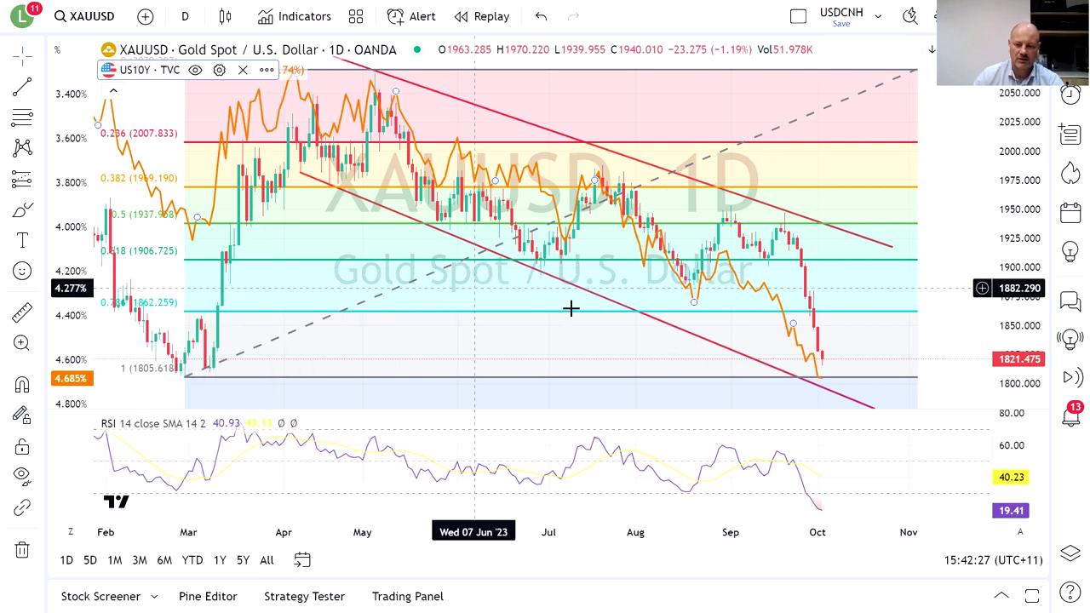
left_click_drag(542, 341, 669, 353)
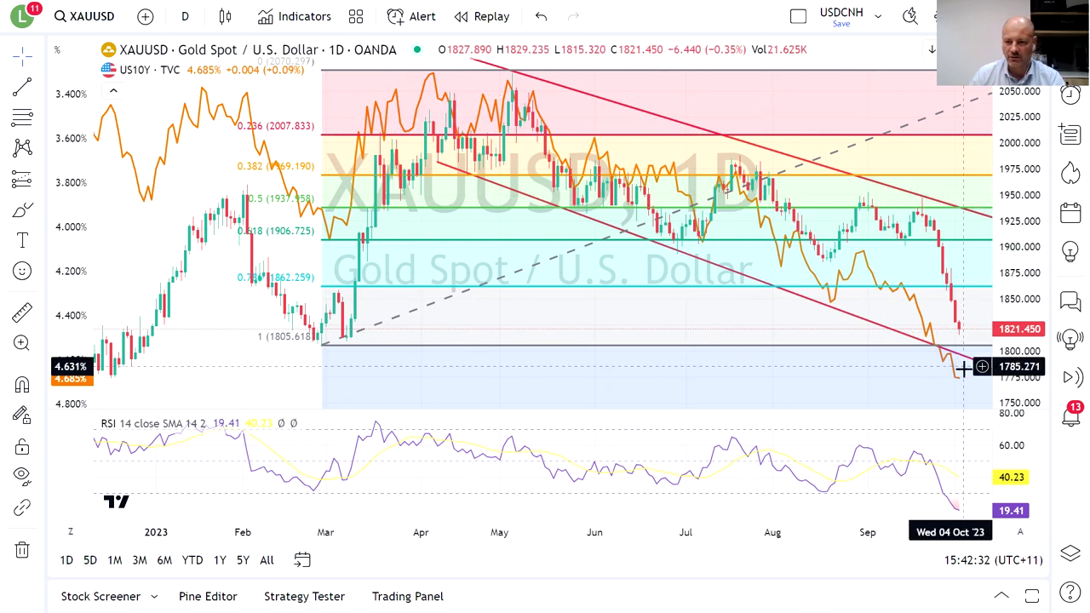
left_click_drag(818, 389, 741, 381)
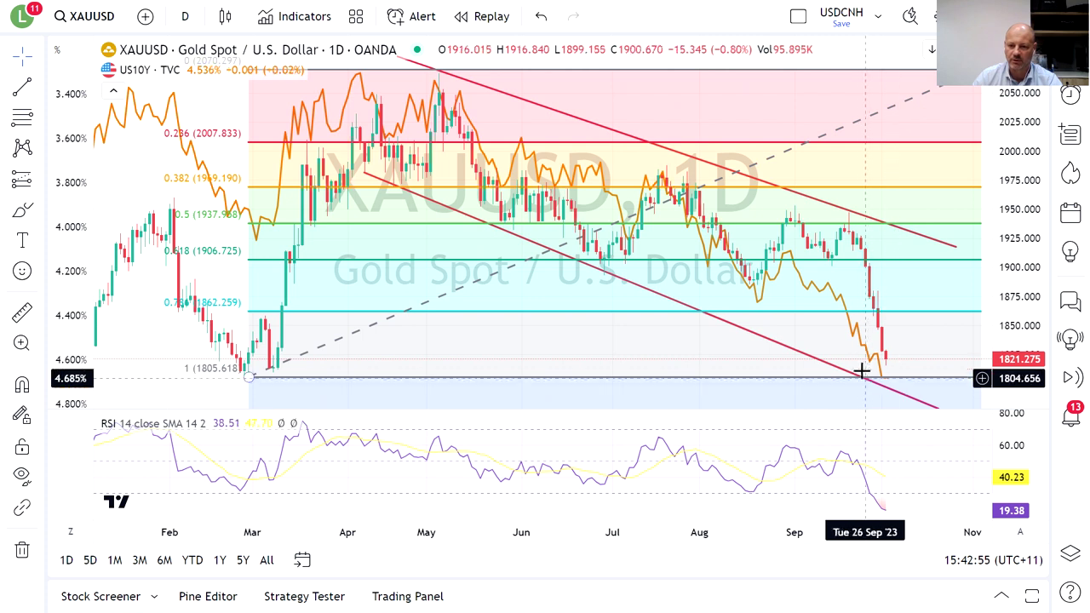
left_click_drag(928, 343, 891, 358)
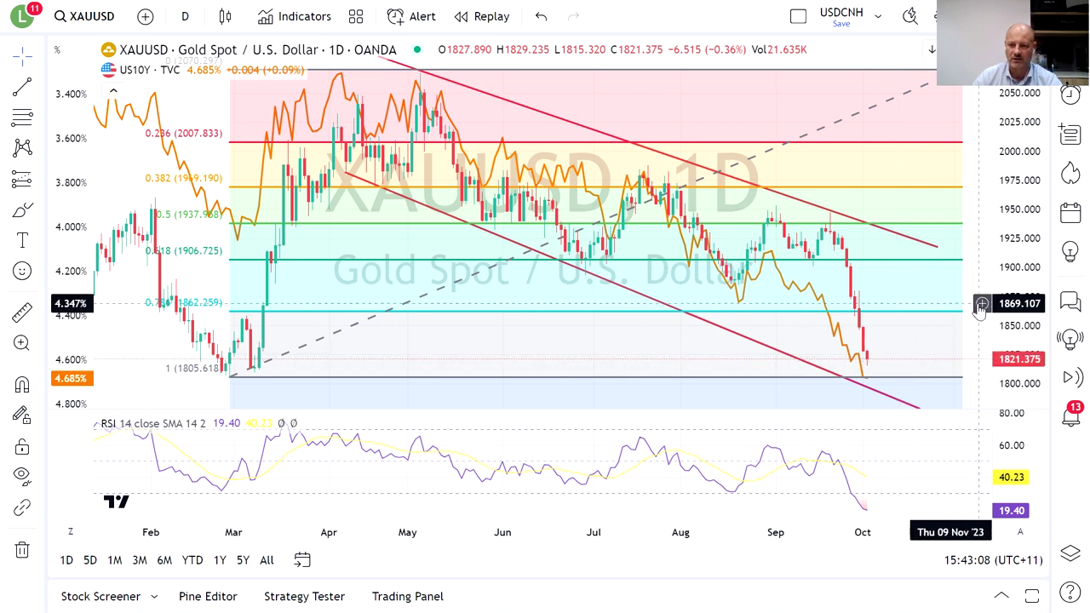
left_click_drag(889, 369, 906, 341)
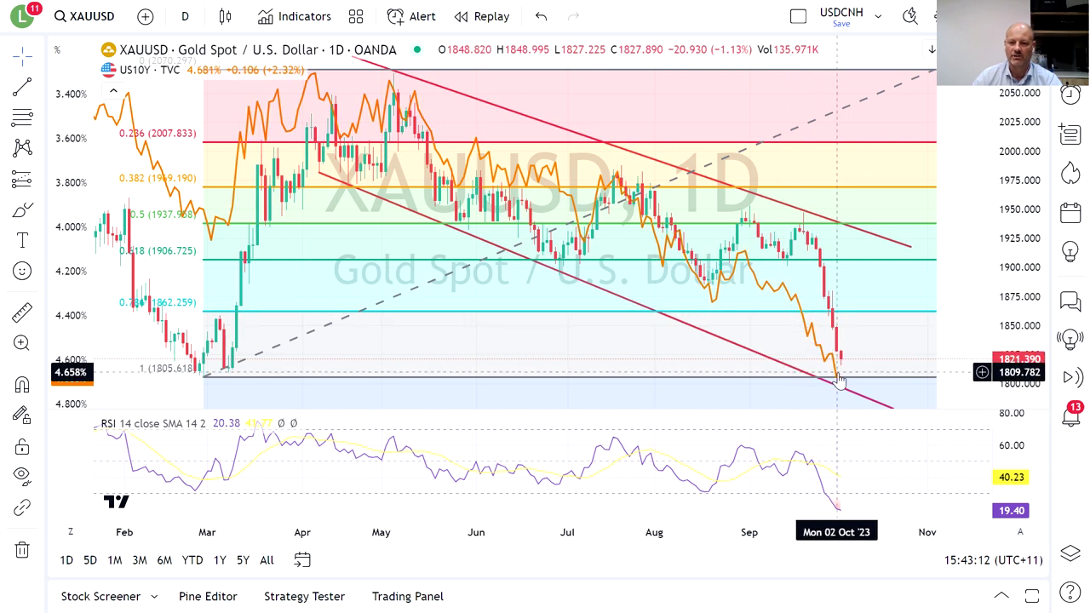